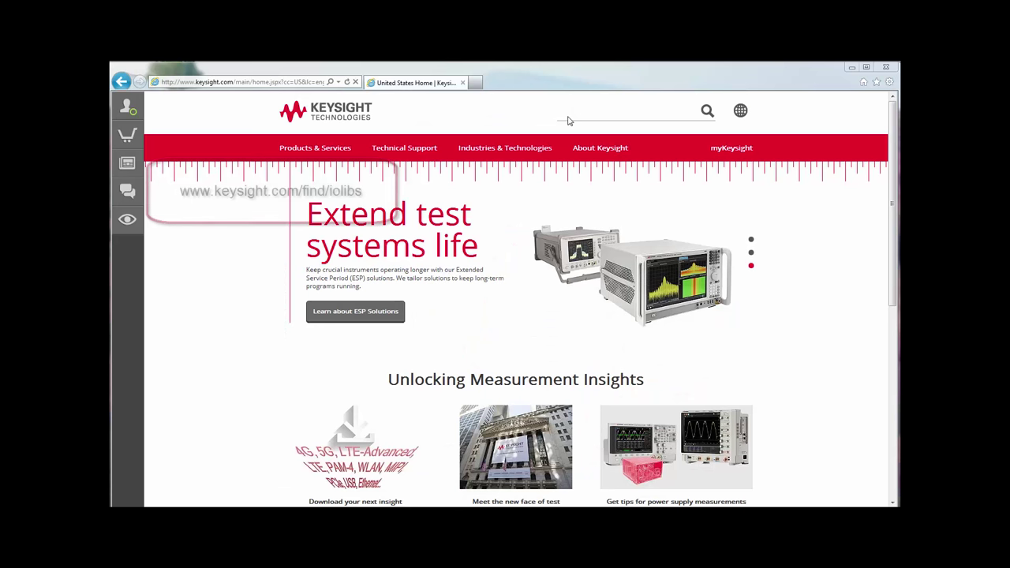
Search the Keysight site for 'io libraries' and download IOLibSuite_17_1_19313.exe for IO Libraries Suite 17.1
click(568, 116)
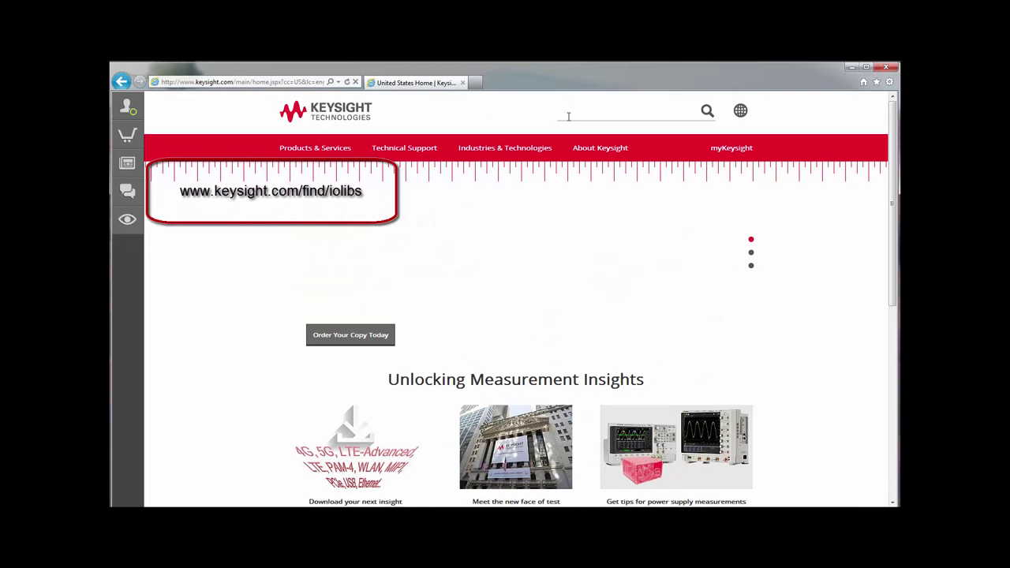
text(io libraries)
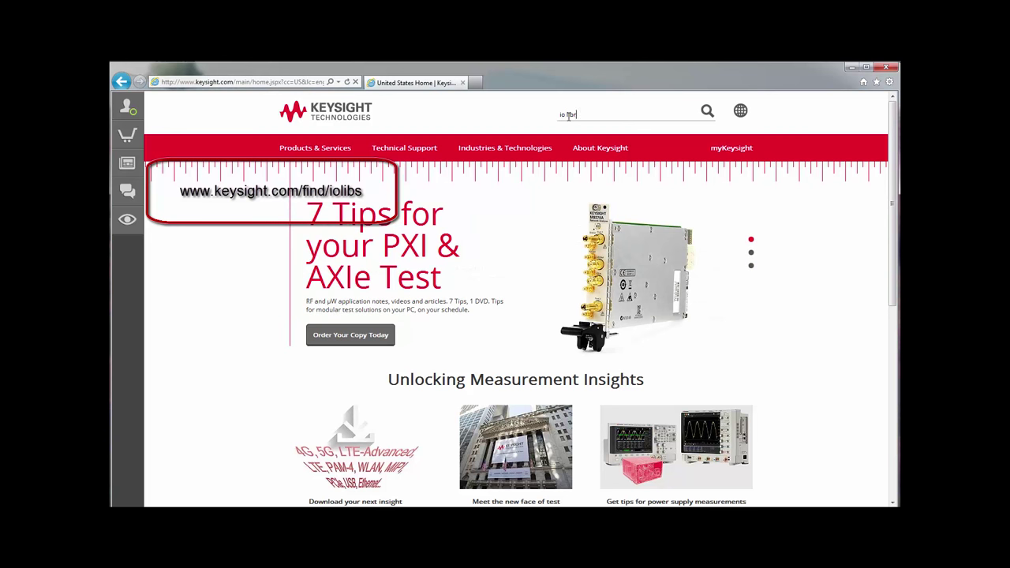
key(Return)
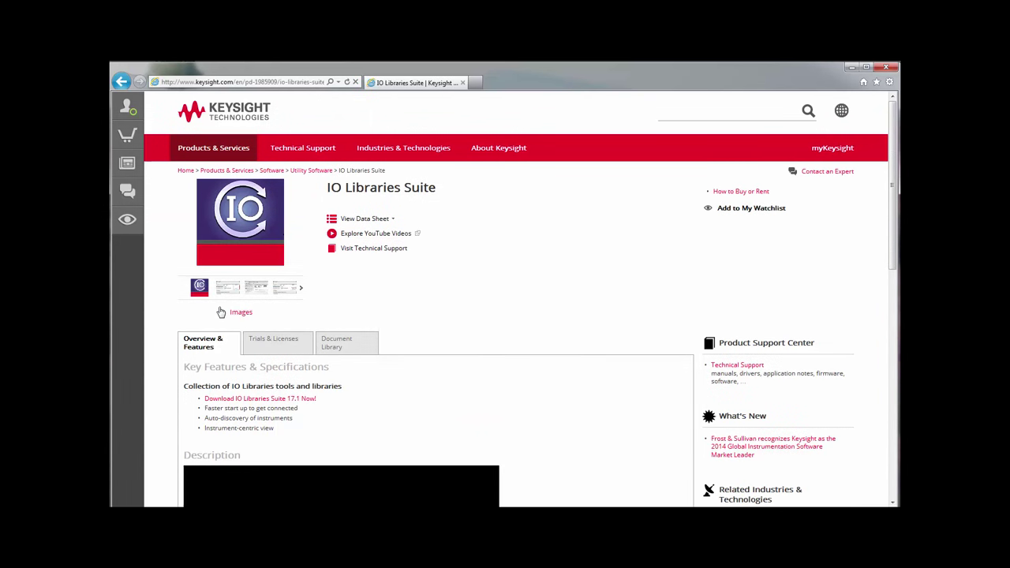
click(278, 344)
click(635, 392)
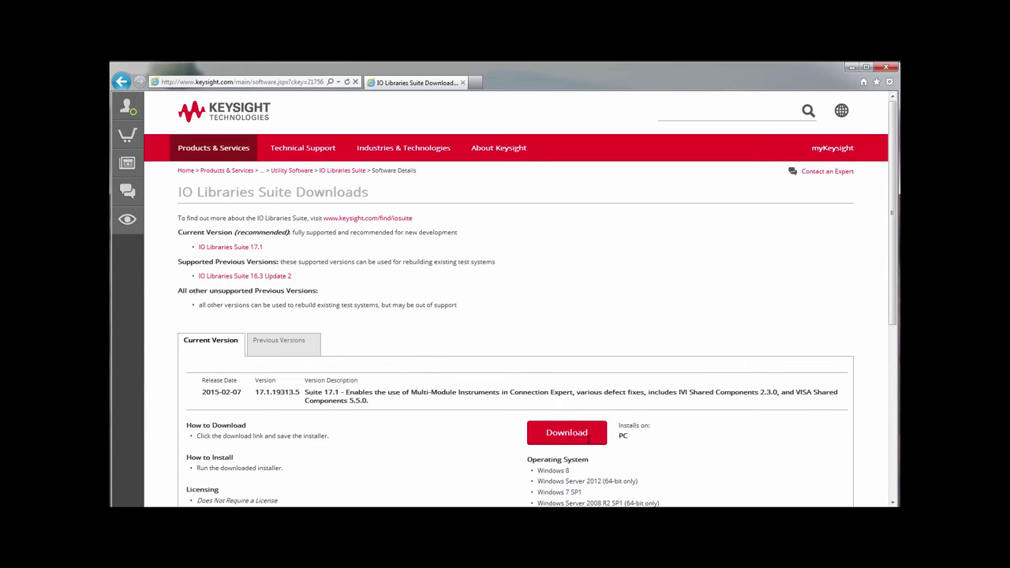
click(572, 435)
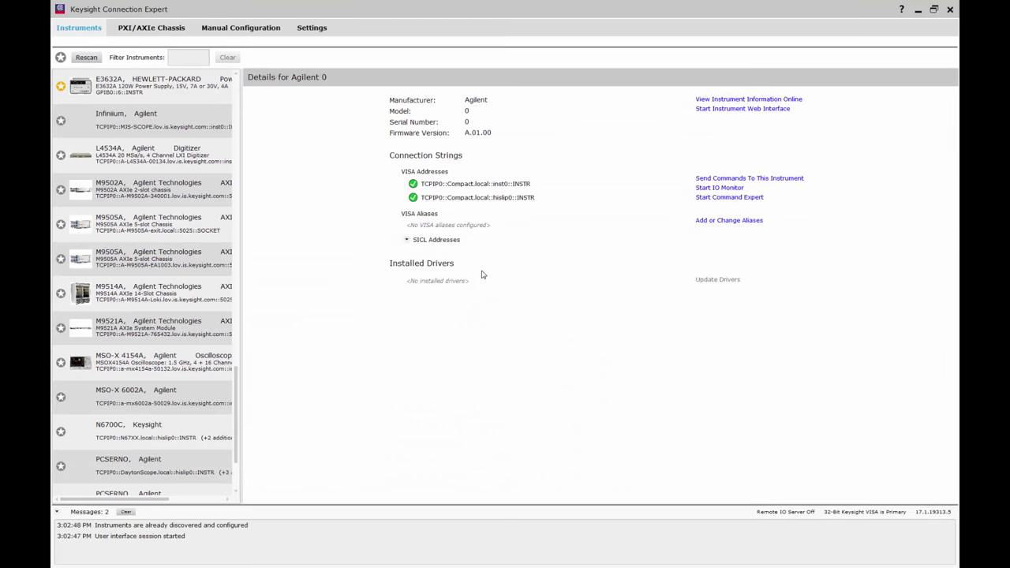
Show only favourites and review the 34460A, DSO-X 4034A and E3632A connection details
click(60, 59)
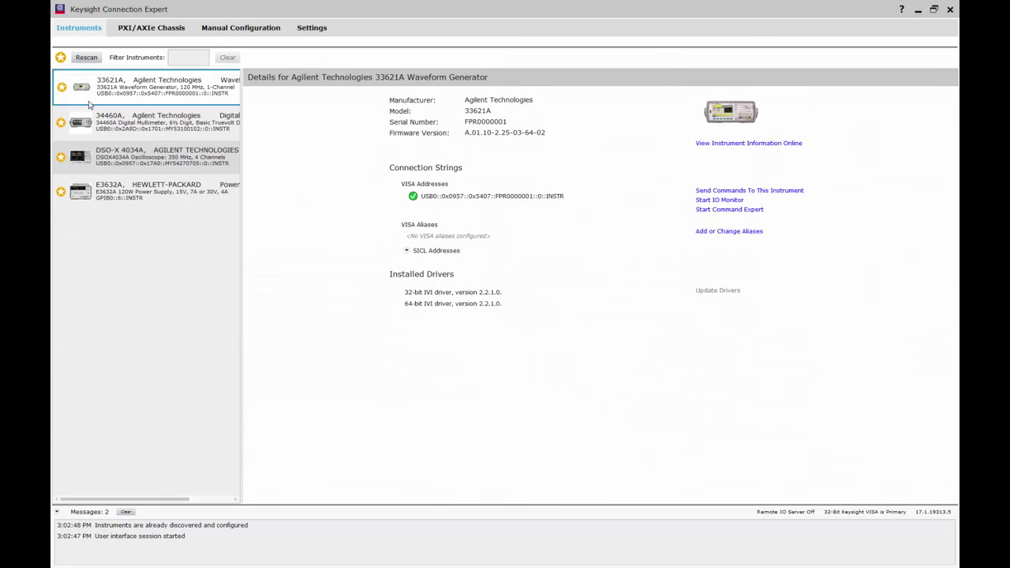
click(110, 123)
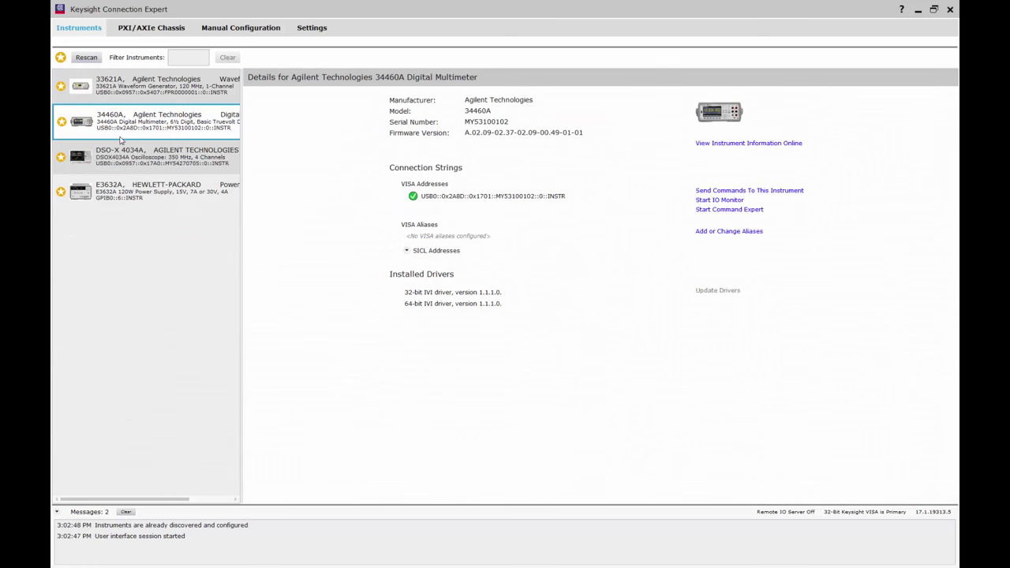
click(128, 162)
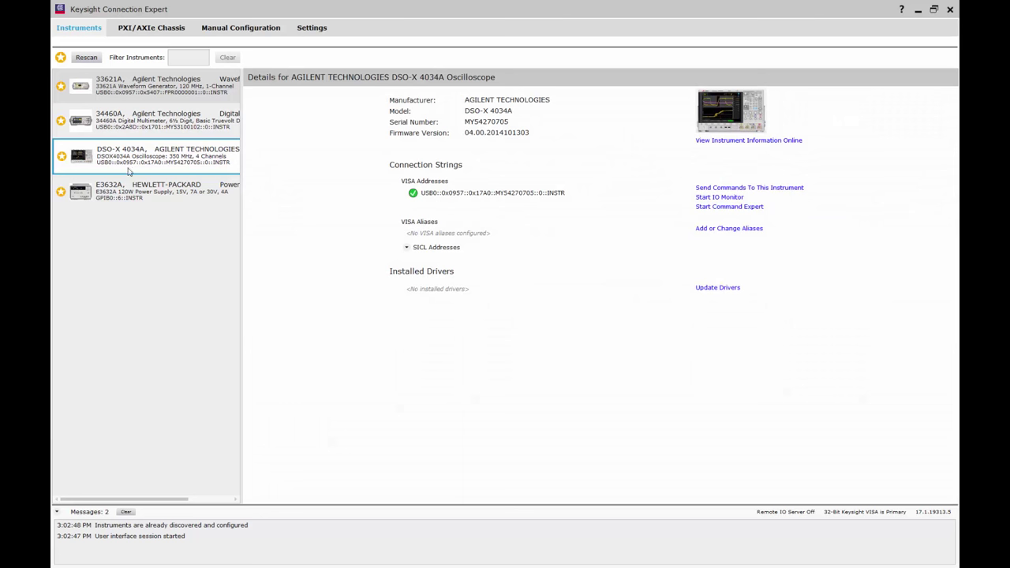
click(135, 197)
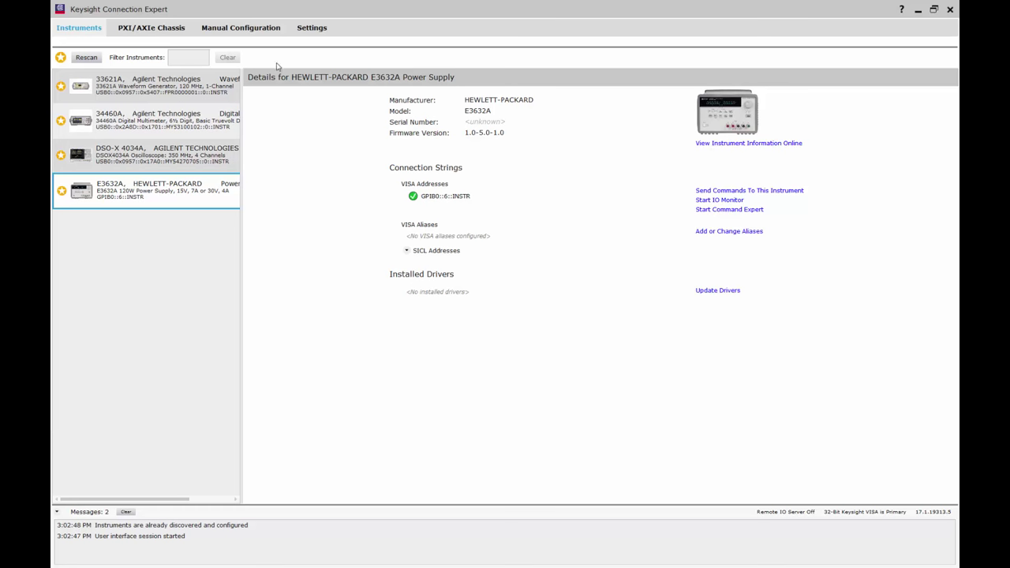
click(312, 28)
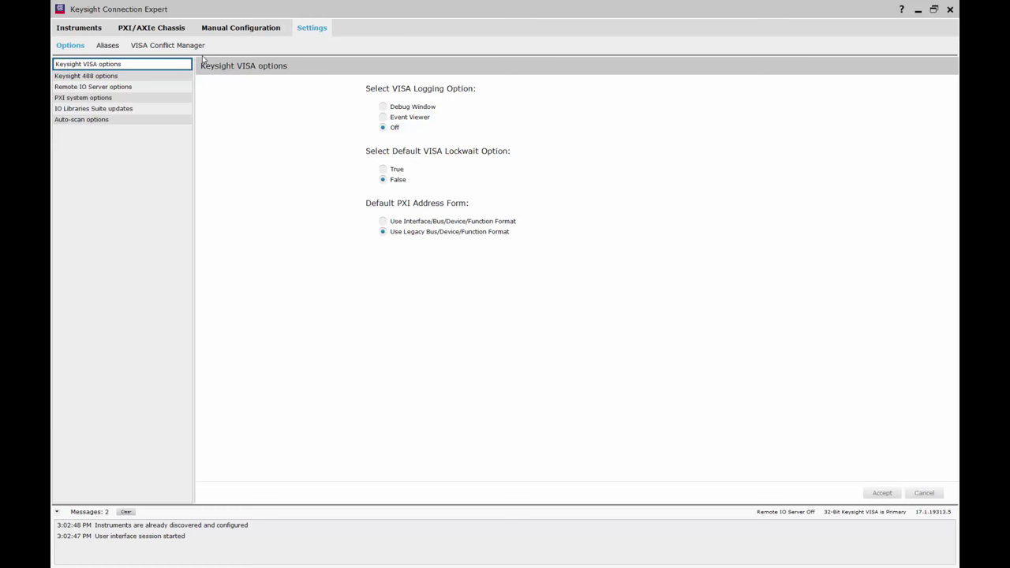
Turn on Enable Remote IO Server and Auto-Start at machine startup, then accept the change
click(127, 89)
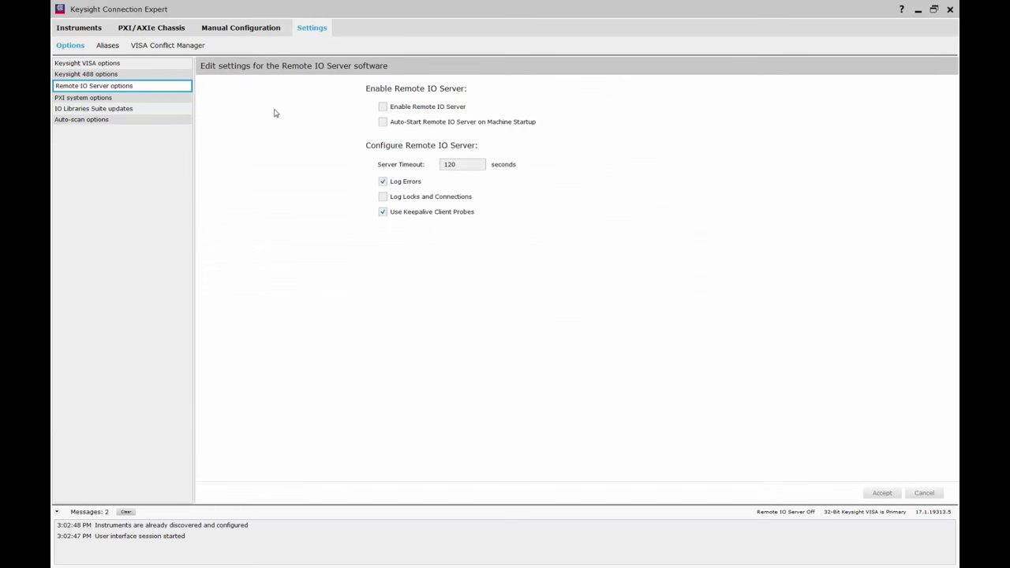
click(383, 108)
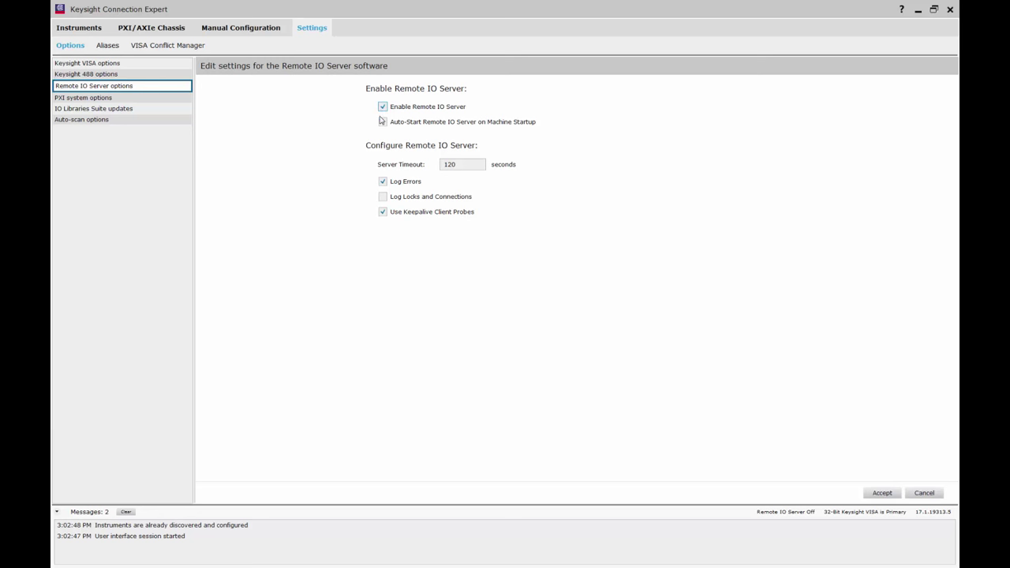
click(382, 123)
click(876, 493)
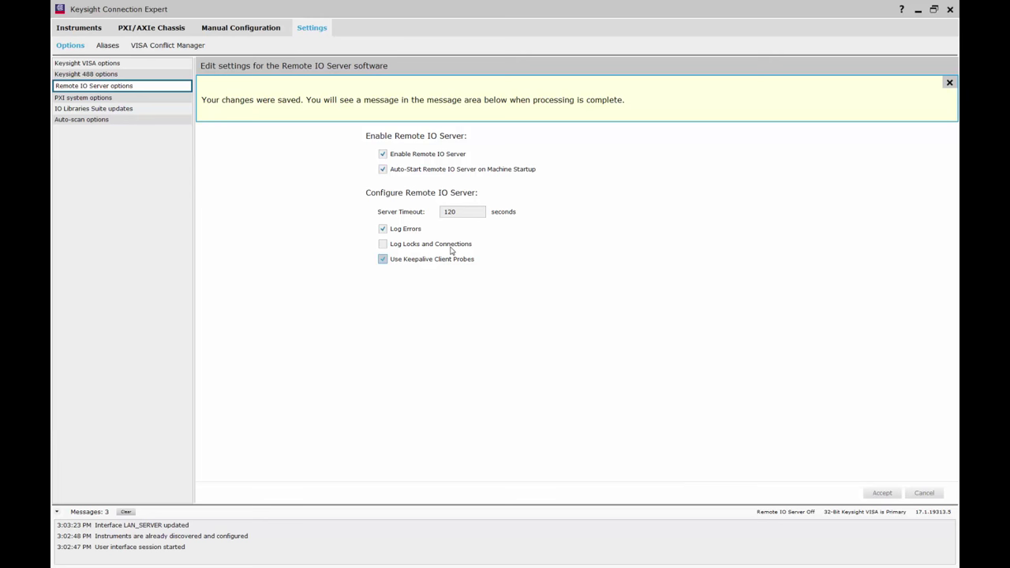
Select the IPv4 Address line showing 156.140.95.65 in the ipconfig output
click(73, 30)
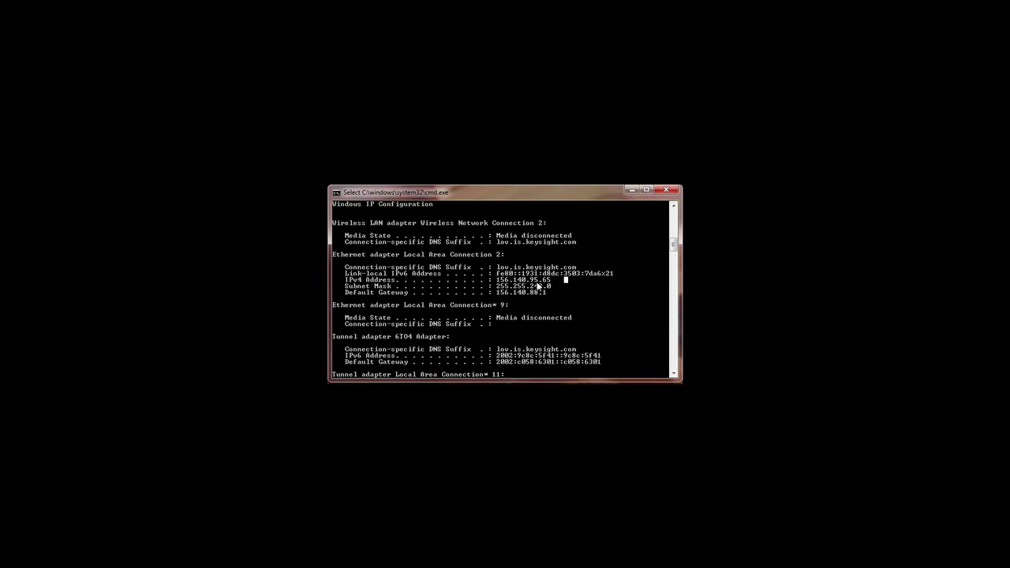
drag(556, 283, 342, 284)
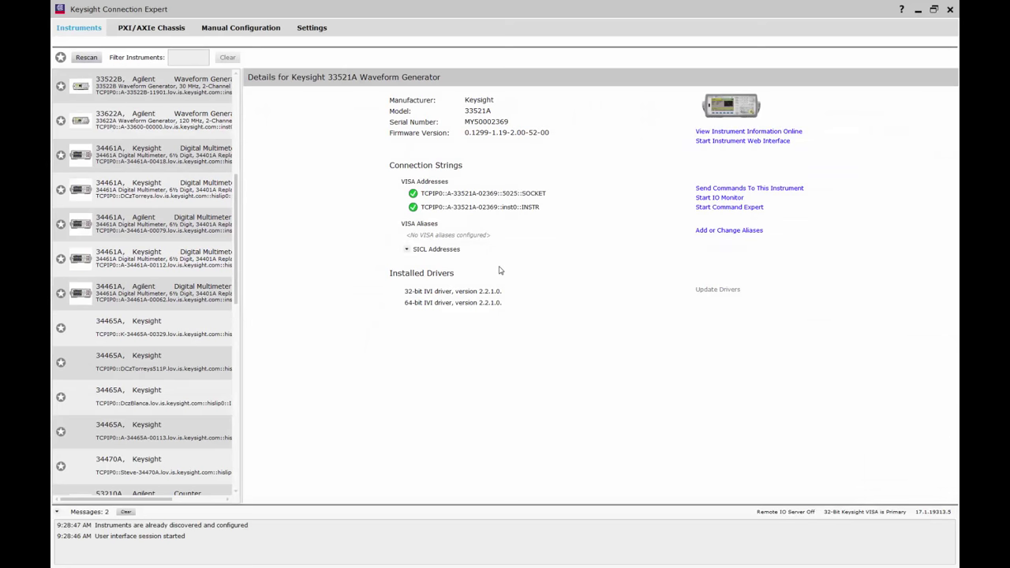
Filter the instrument list to show only favourite instruments
click(61, 58)
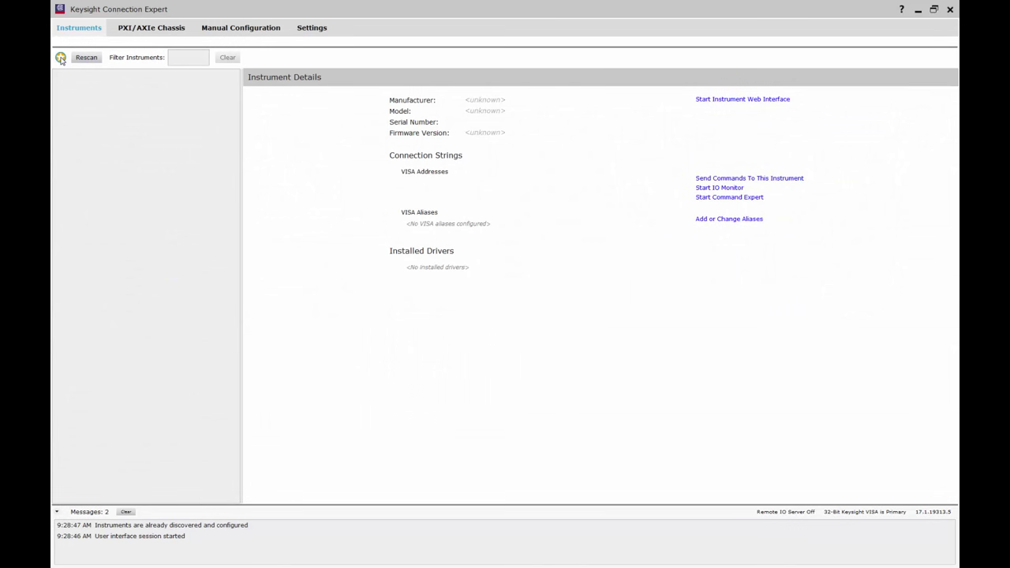
Manually add a Remote USB interface with host 156.140.88.1 and accept it
click(227, 29)
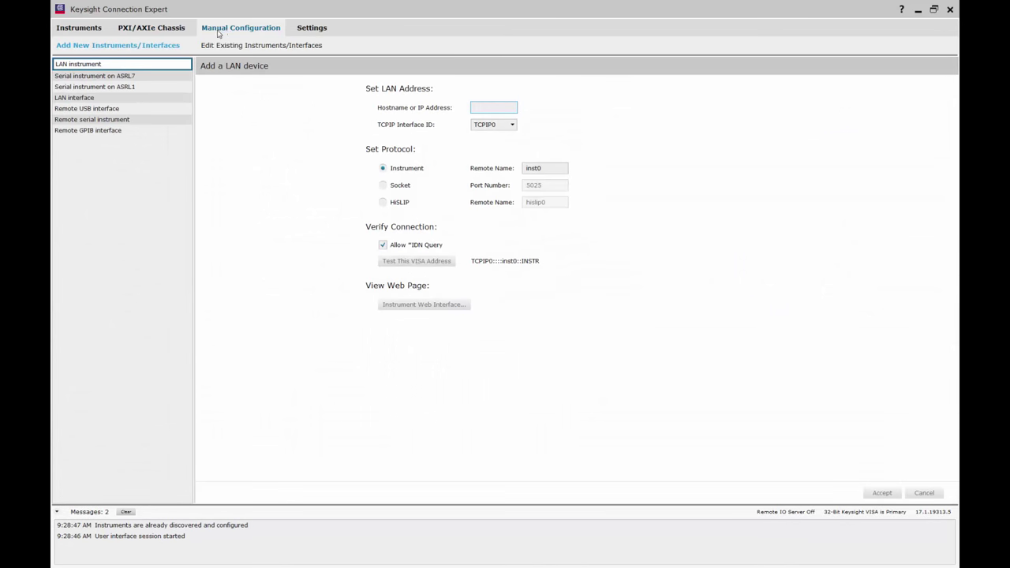
click(102, 111)
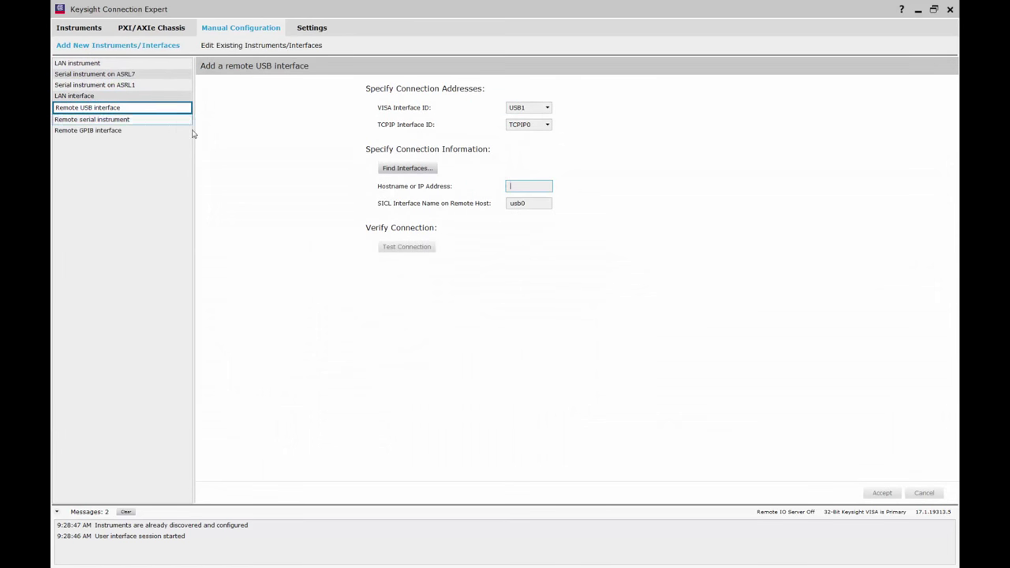
click(513, 190)
text(156)
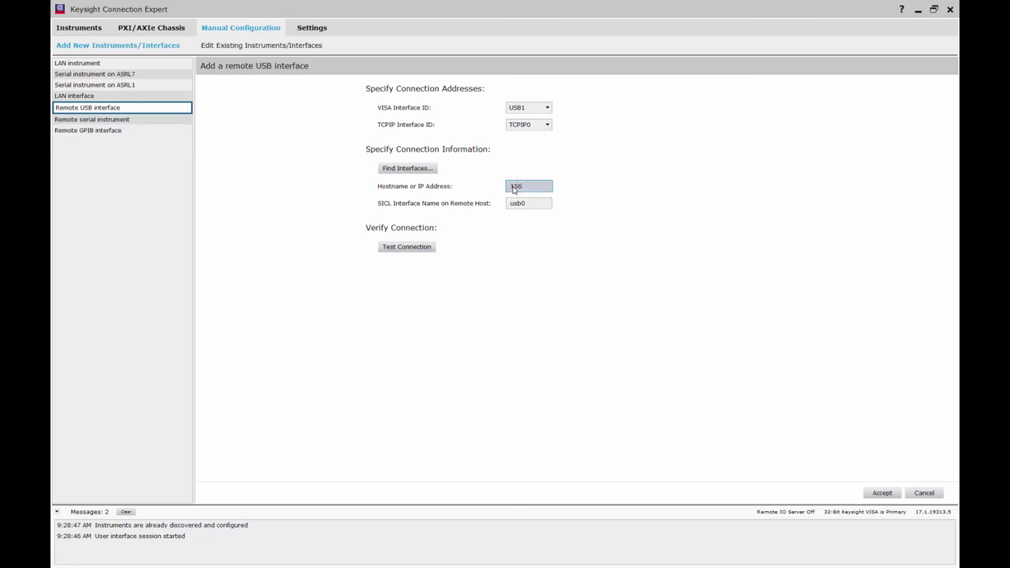
text(.140.8)
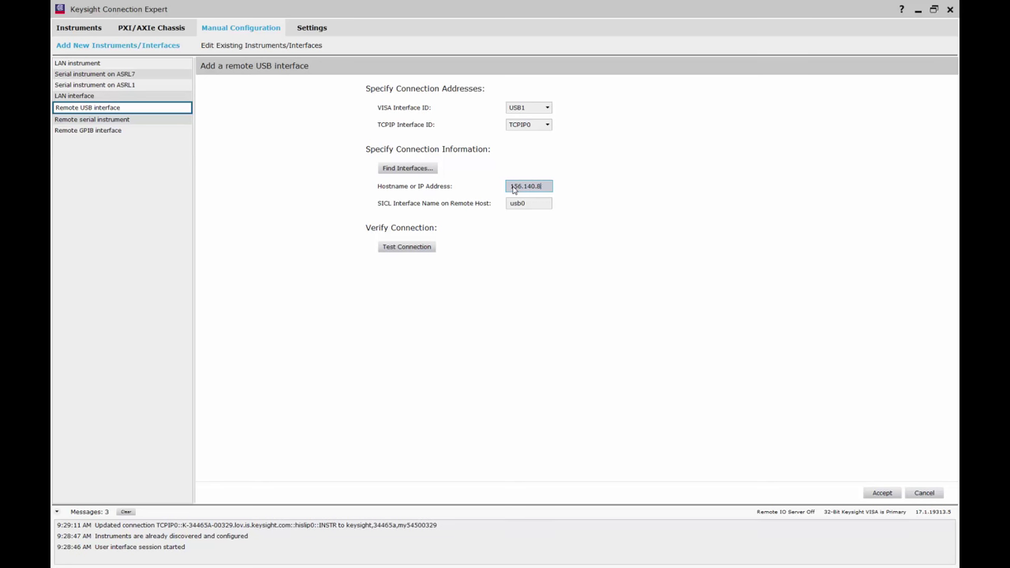
text(8.1)
click(882, 496)
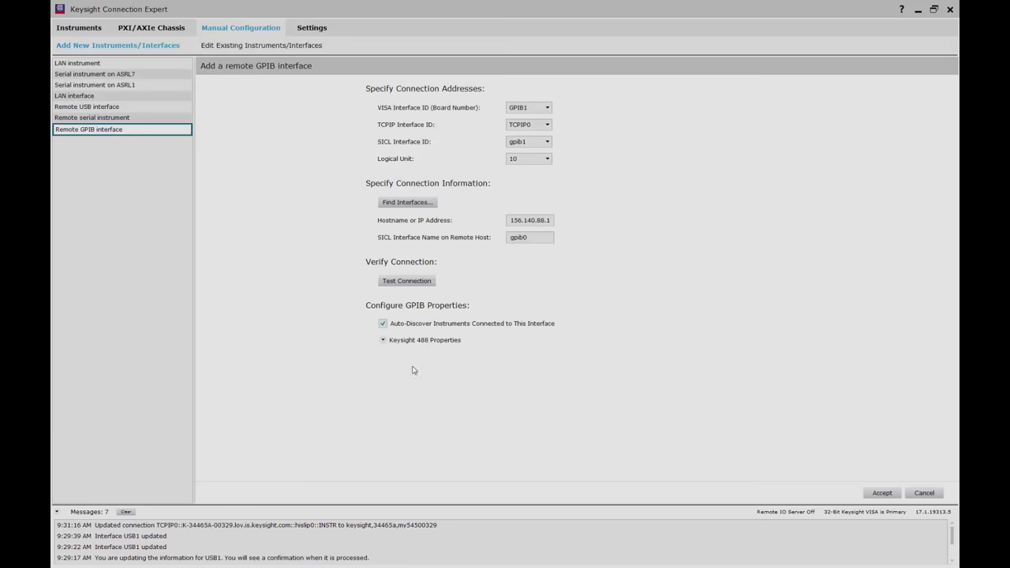
Change the remote GPIB SICL interface name from gpib0 to gpib1 and accept it
click(527, 238)
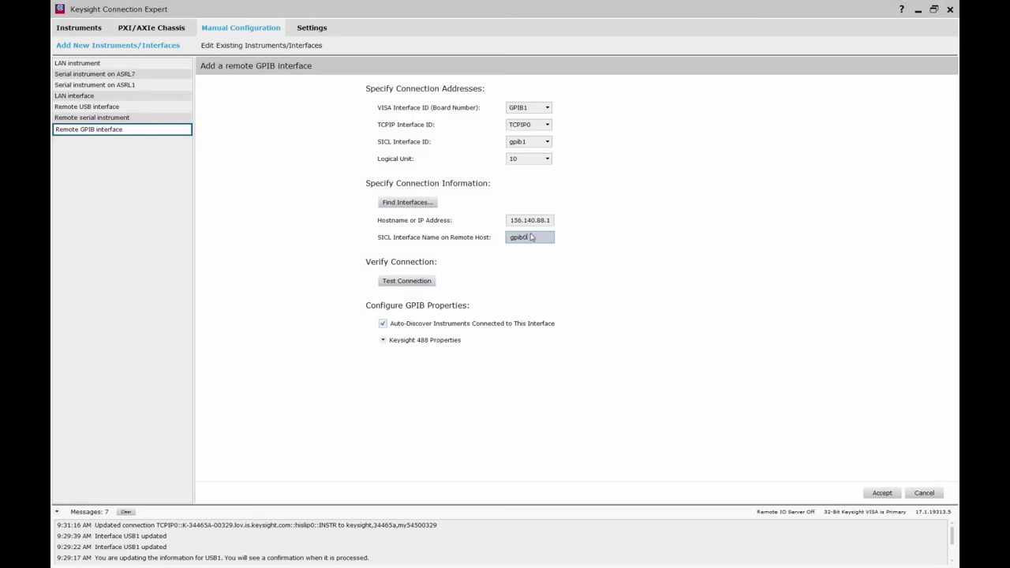
key(BackSpace)
text(1)
click(882, 492)
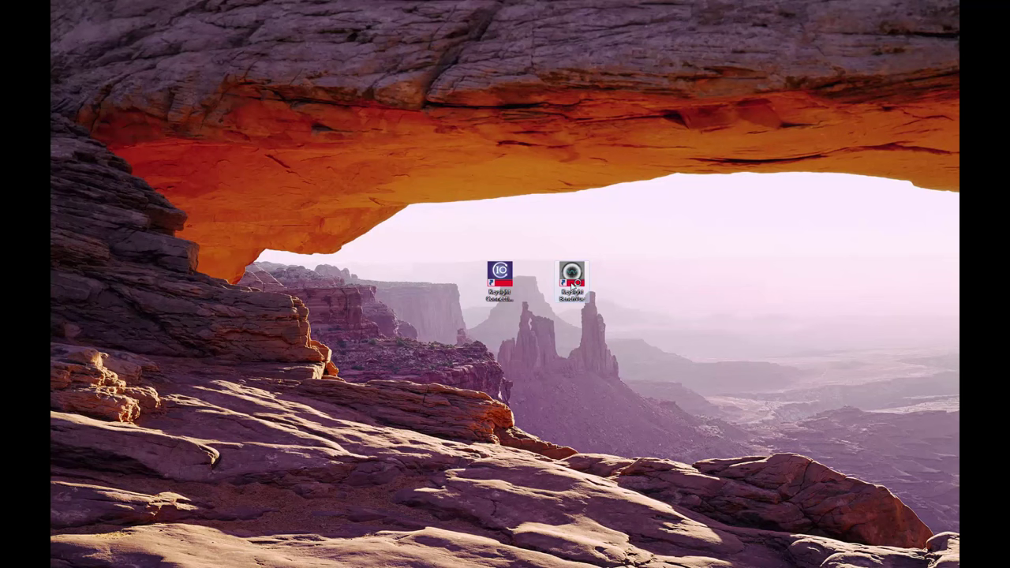
Launch Keysight BenchVue and open the Function Generator app for the 33621A
double_click(571, 276)
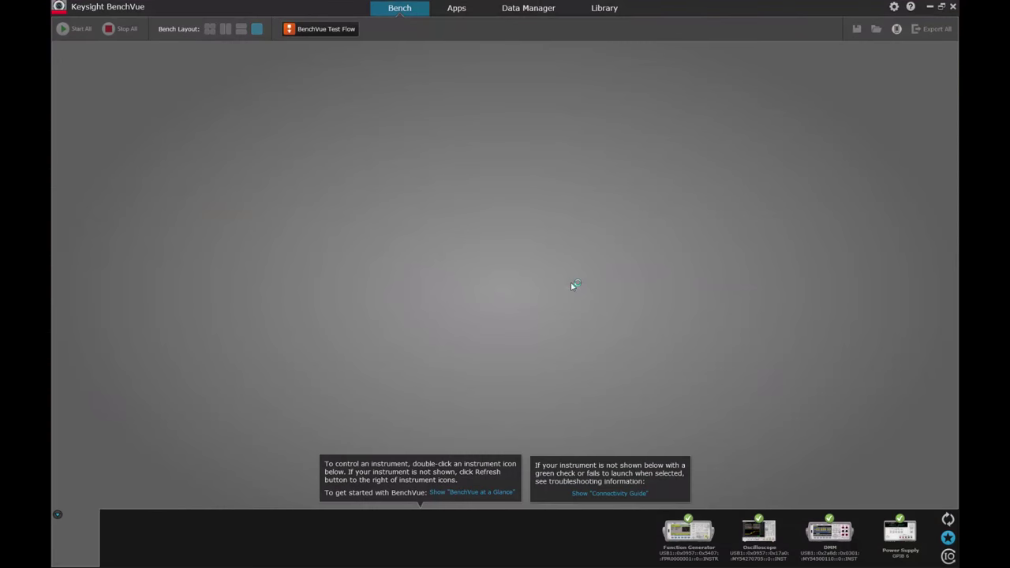
double_click(691, 533)
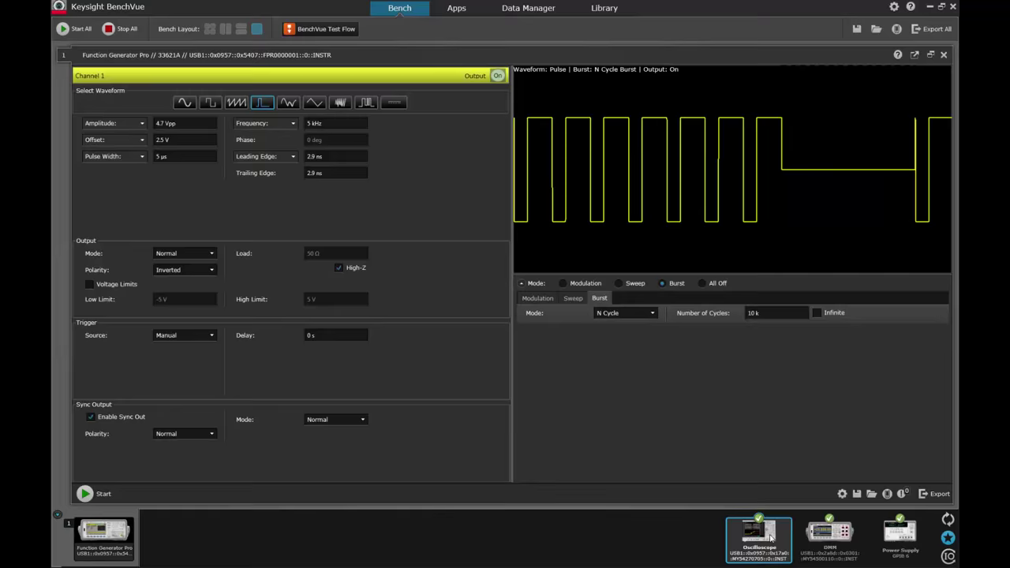
Open the Oscilloscope, DMM and Power Supply apps and arrange all four in the grid layout
double_click(771, 536)
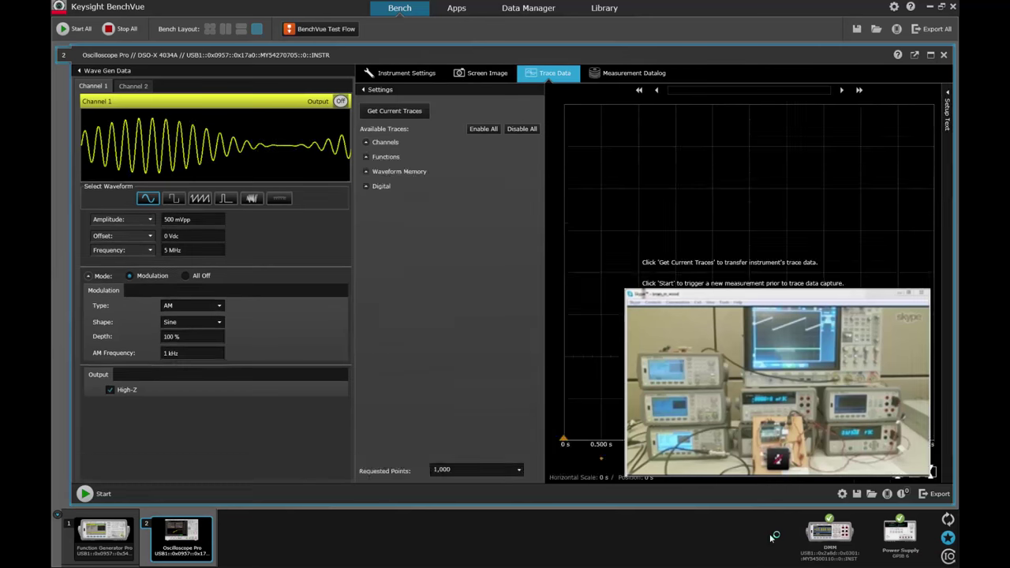
double_click(831, 537)
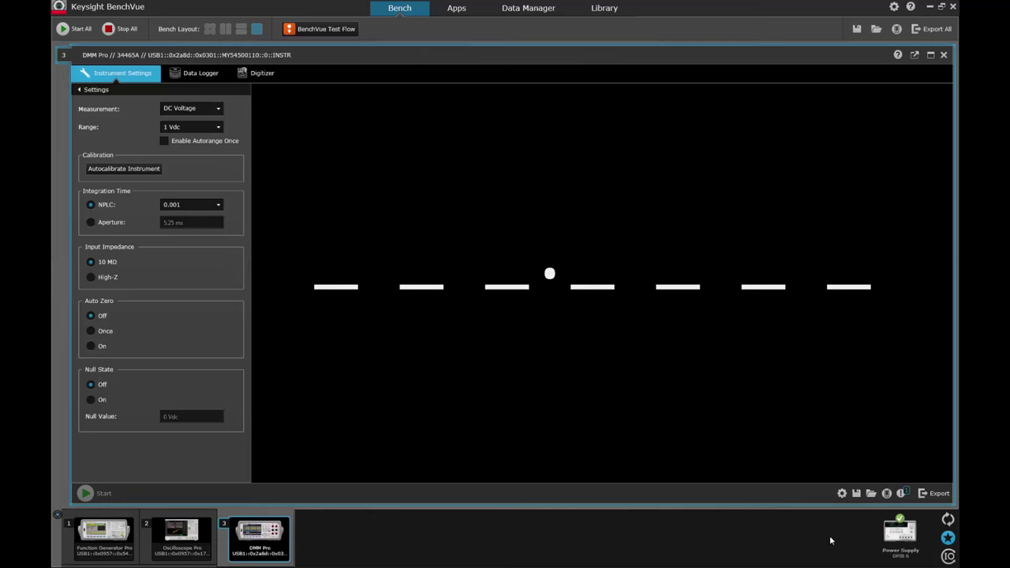
double_click(894, 539)
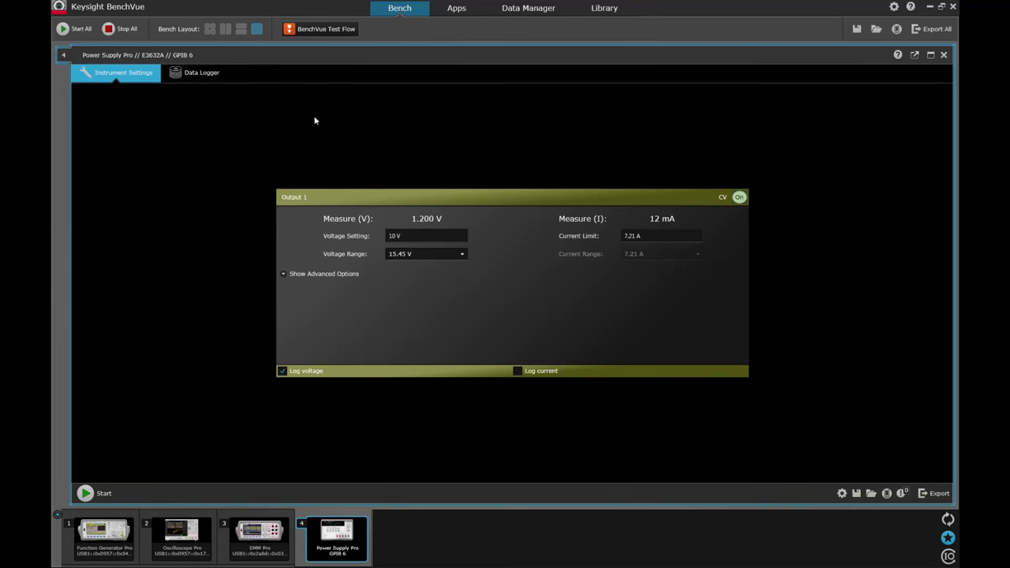
click(211, 30)
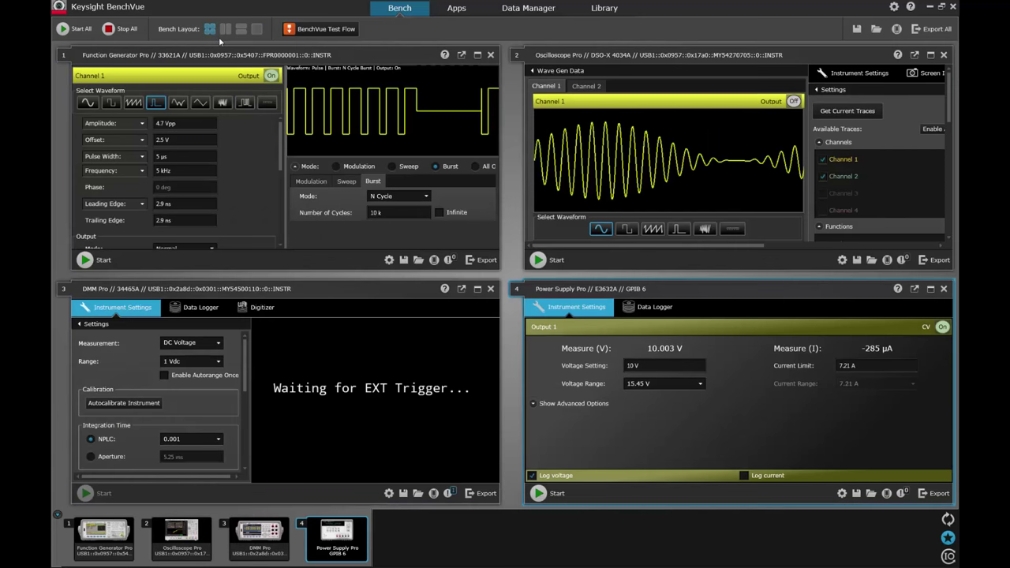